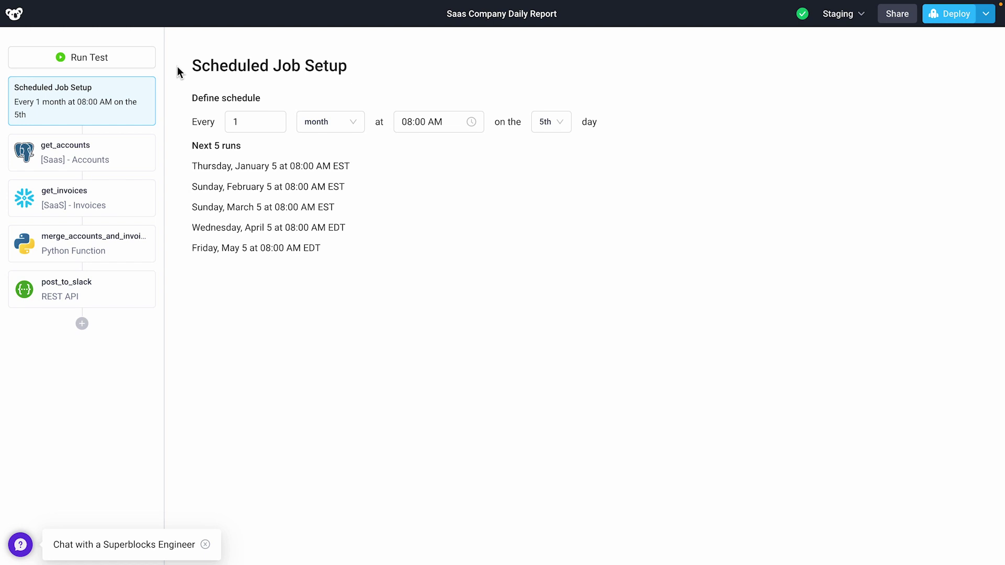
# Set the job to repeat weekly, add Wednesday to the run days, and view get_accounts
pyautogui.click(322, 122)
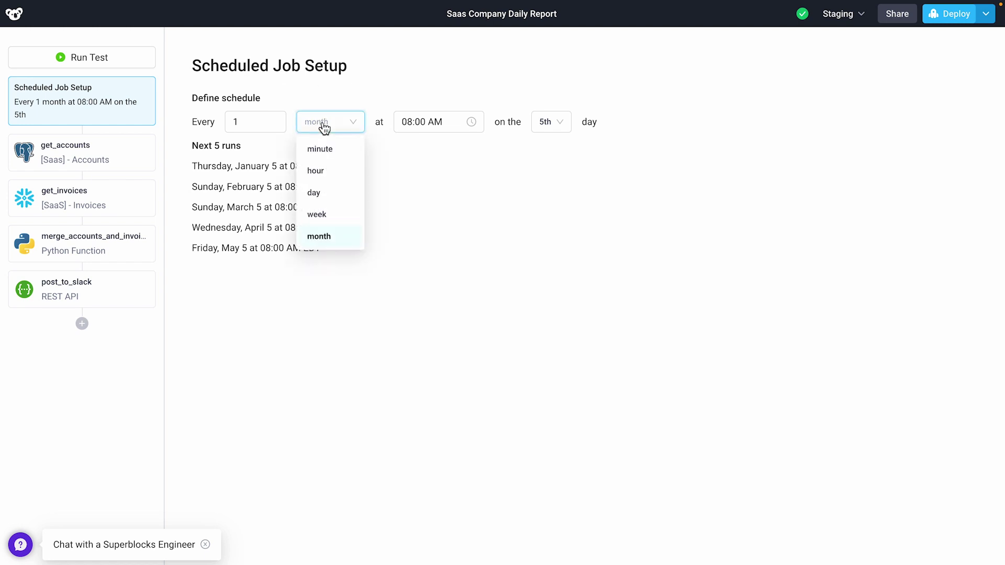
pyautogui.click(317, 215)
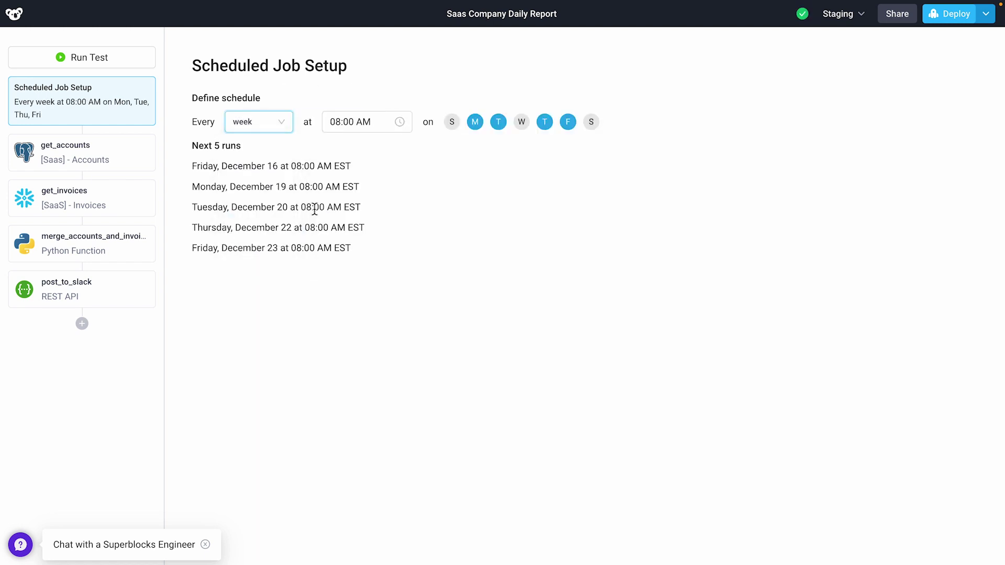
pyautogui.click(521, 122)
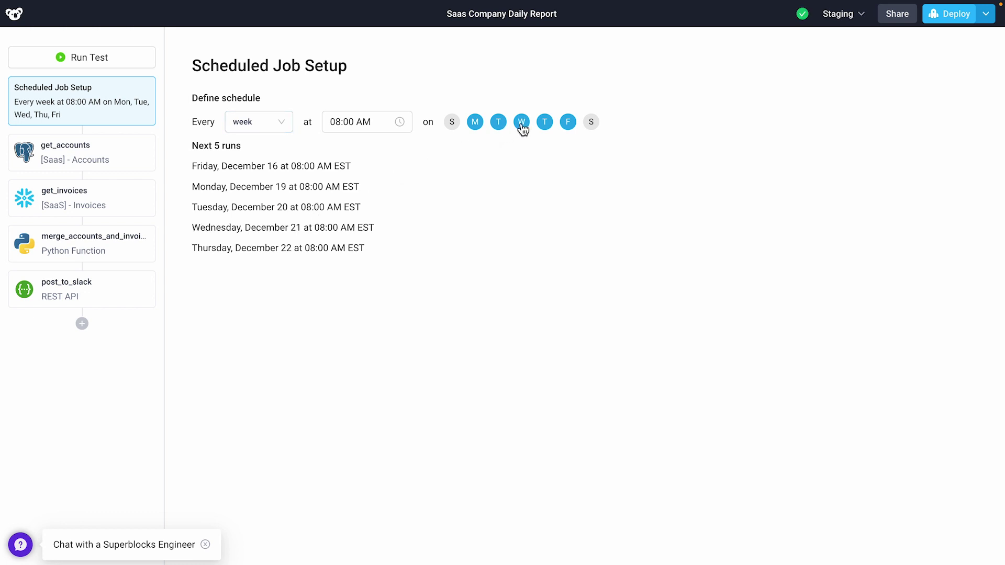
pyautogui.click(132, 160)
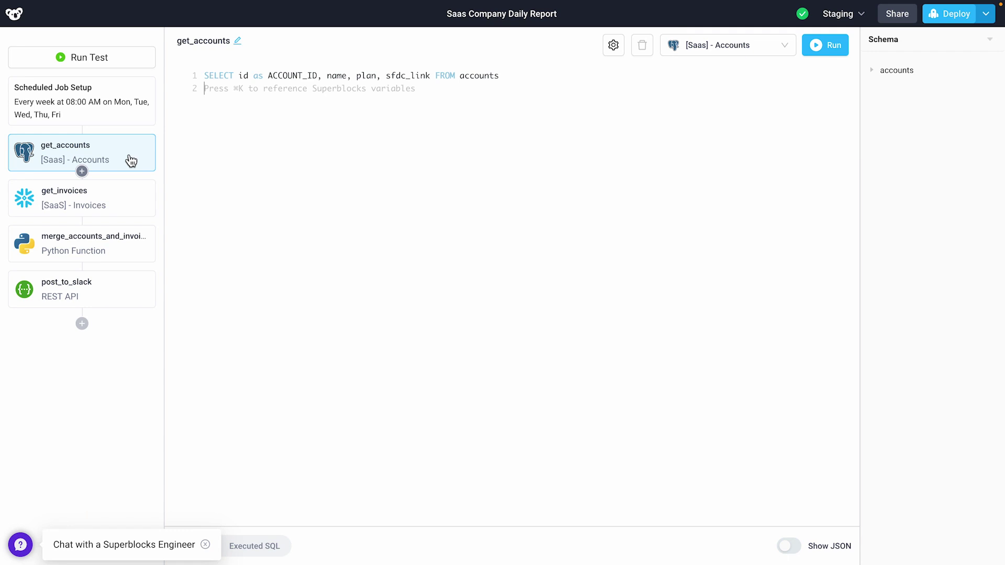
# Review get_invoices, merge_accounts_and_invoices and post_to_slack, then test-run post_to_slack, returning ok
pyautogui.click(131, 207)
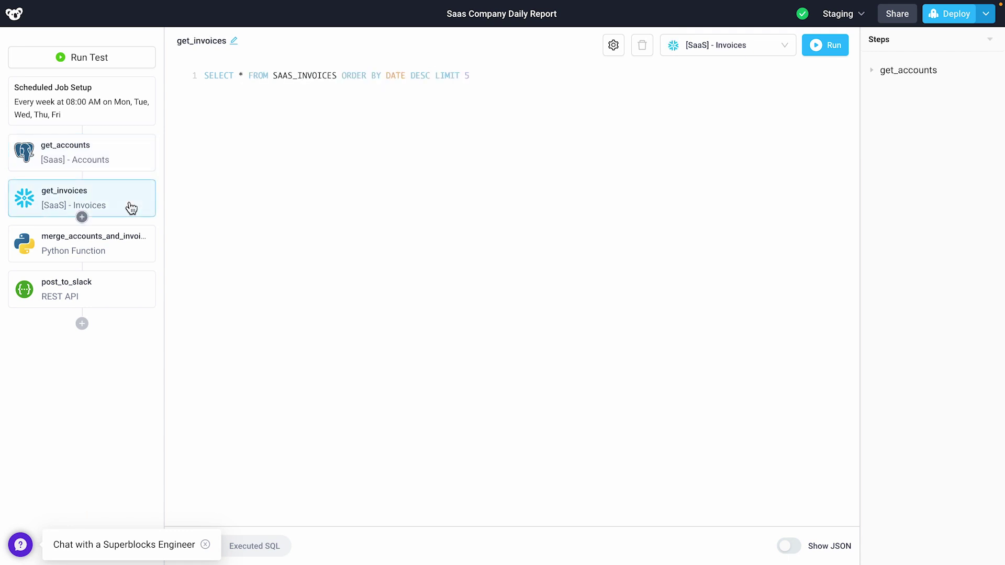
pyautogui.click(131, 251)
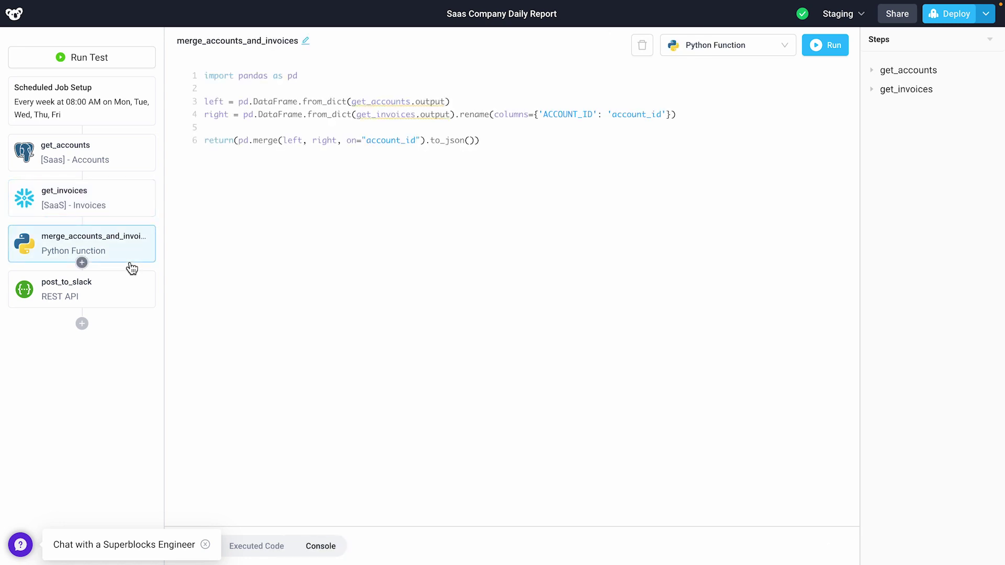
pyautogui.click(134, 291)
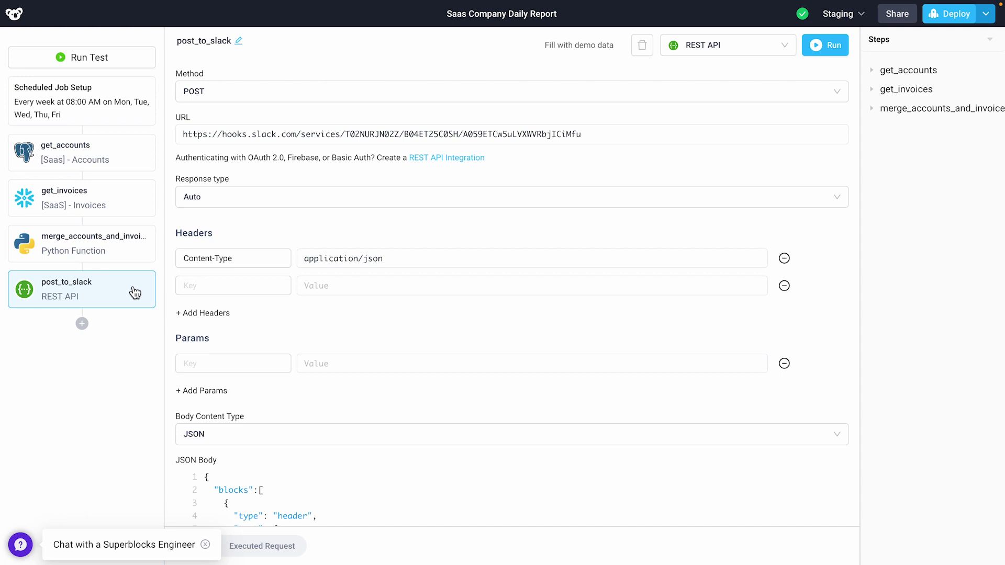
pyautogui.click(825, 45)
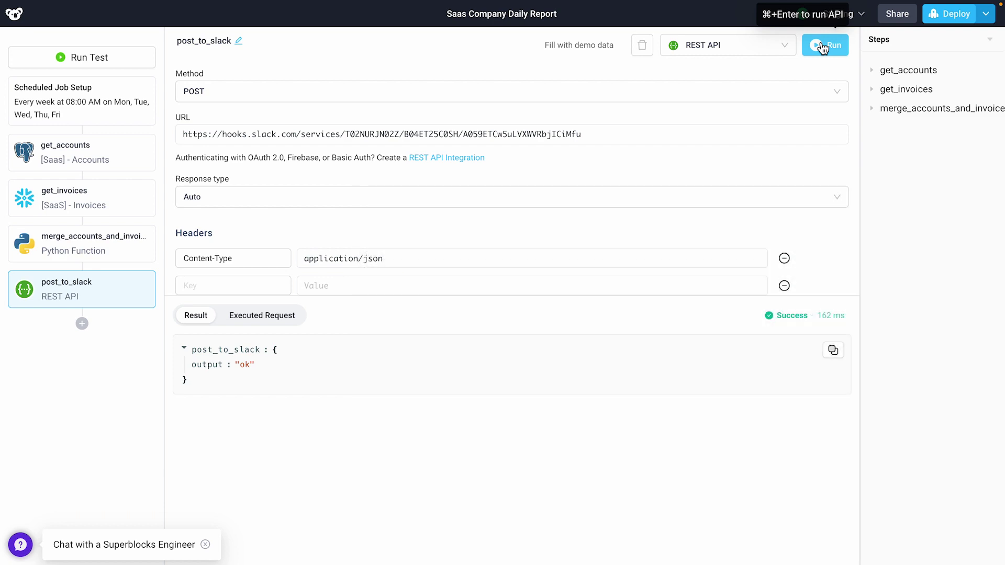
# Deploy the scheduled job with a description, creating version v22
pyautogui.click(950, 14)
pyautogui.click(534, 196)
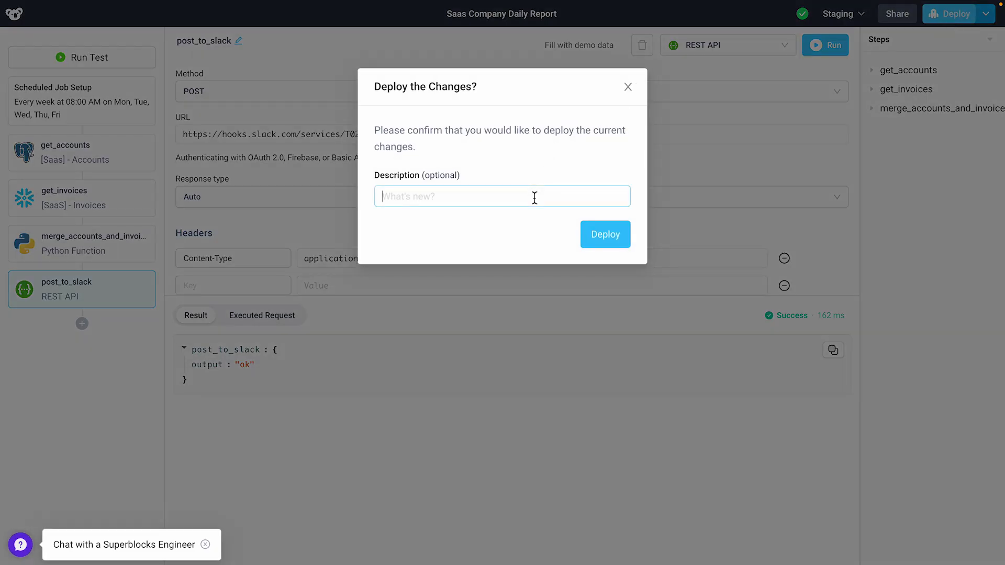
pyautogui.write('Runs on Weekdays.')
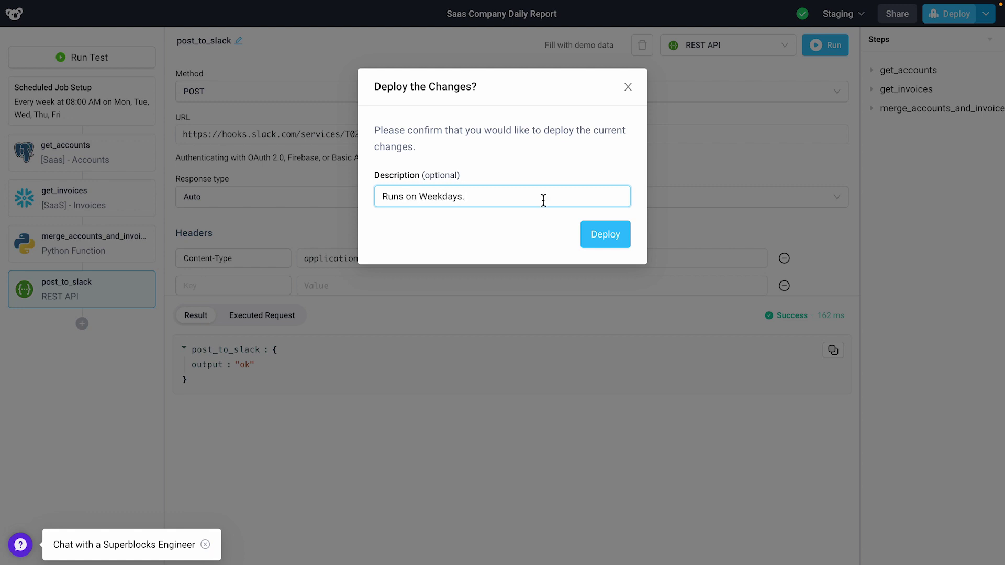
pyautogui.click(605, 235)
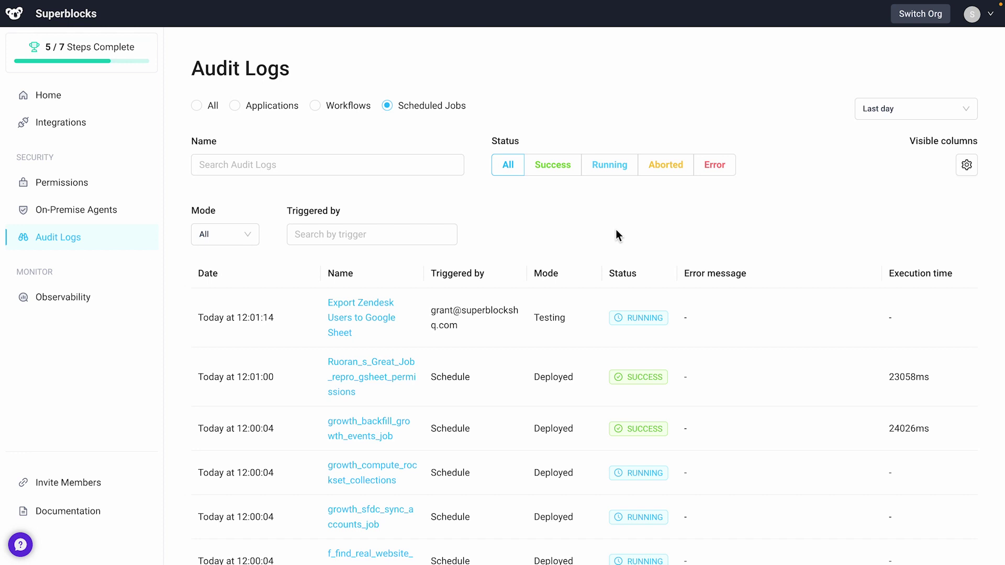
# Filter the scheduled-job audit logs to Error status, revealing the failed scheduledSlackJob run
pyautogui.click(719, 170)
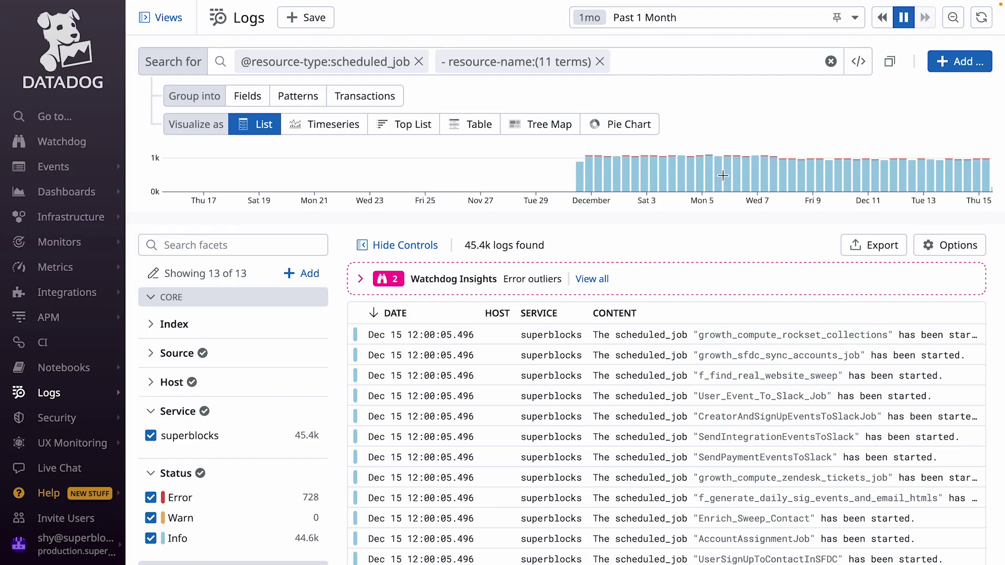
# Show only Error logs and open the Export Zendesk Users failure's details
pyautogui.click(256, 498)
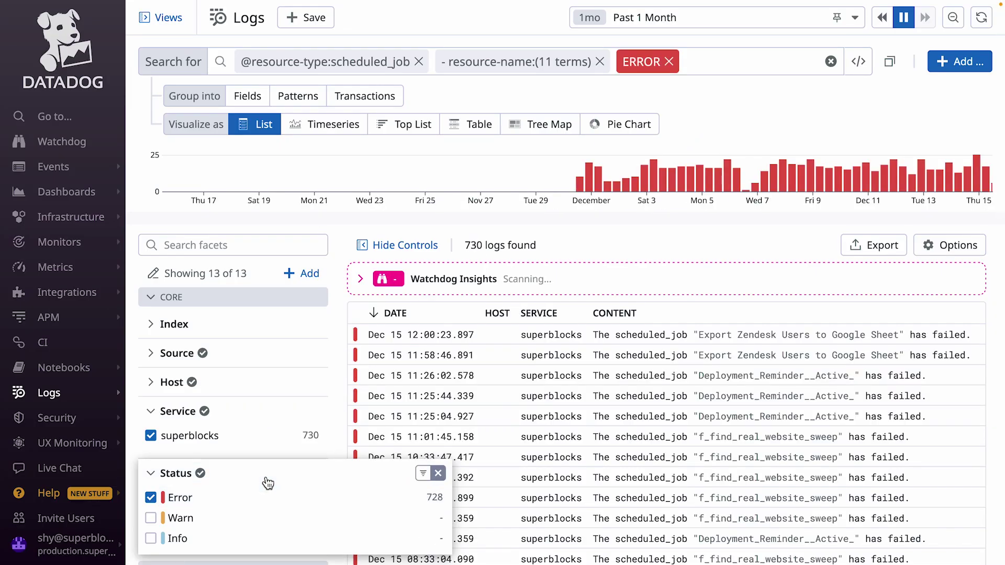
pyautogui.click(491, 337)
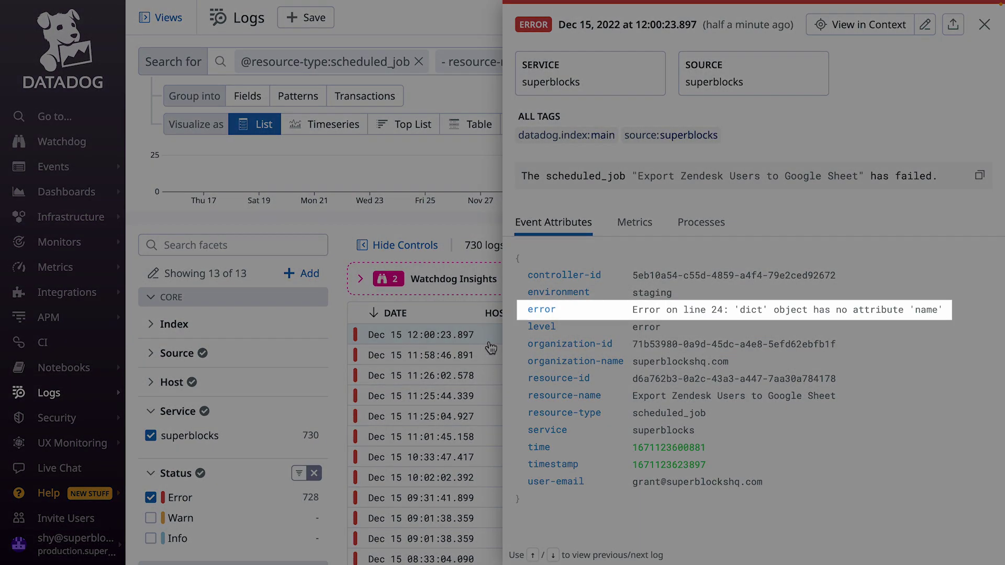